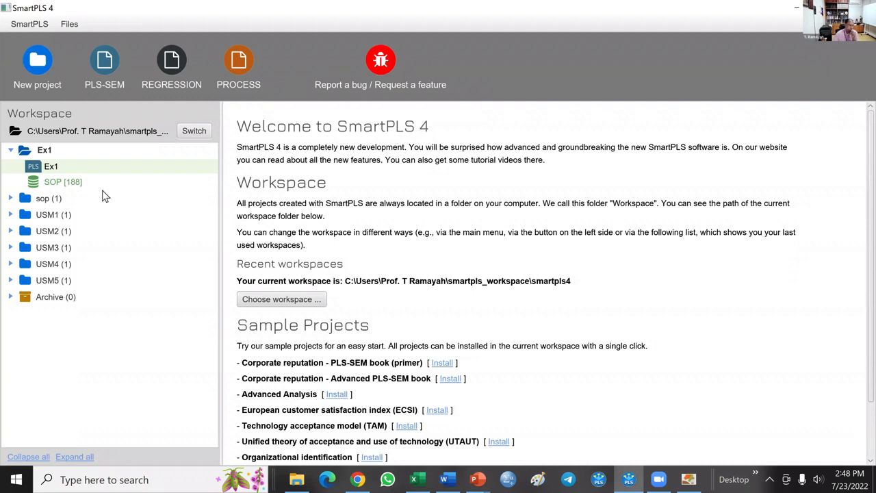
Step: Create a new project named Ex2
left_click(42, 78)
type("eX")
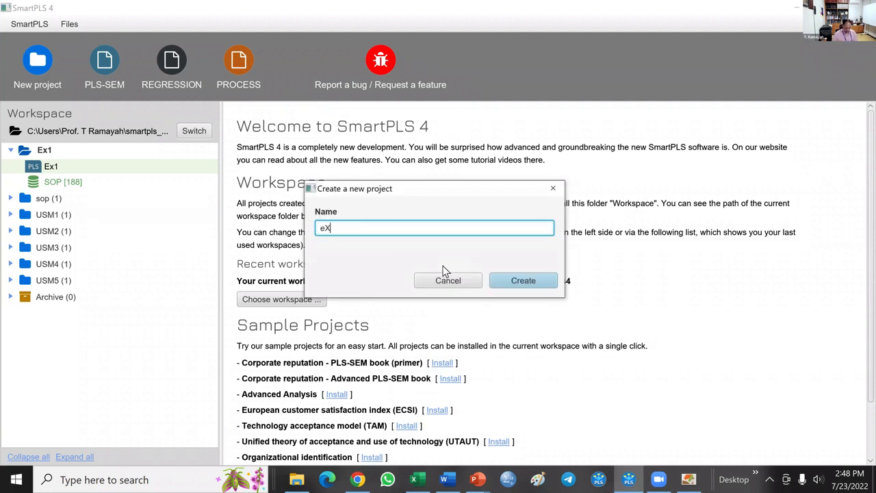
key("BackSpace")
key("BackSpace")
key("BackSpace")
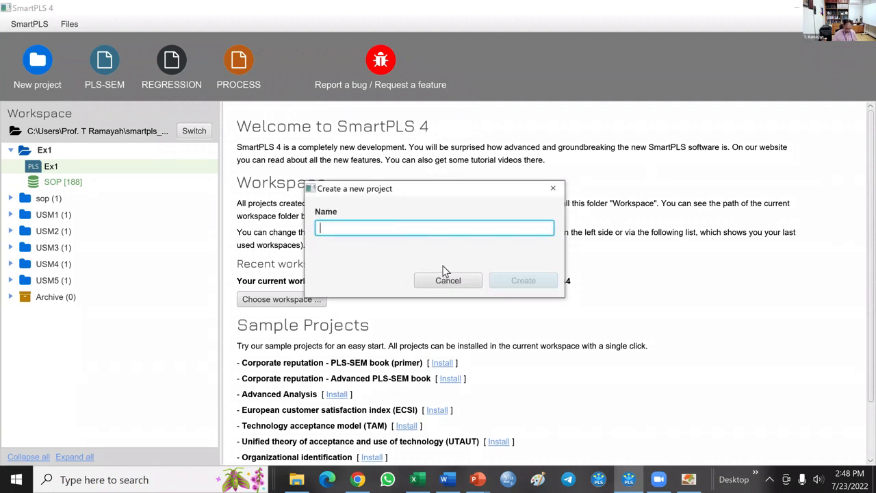
type("Ex2")
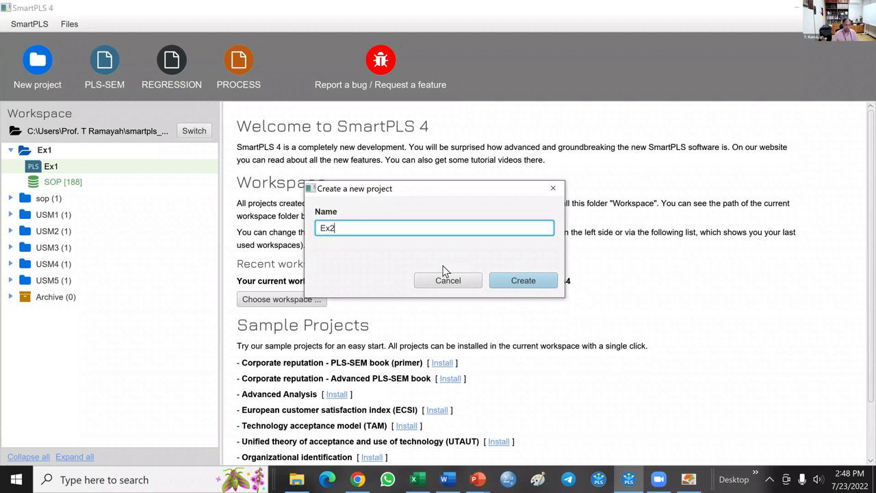
left_click(516, 283)
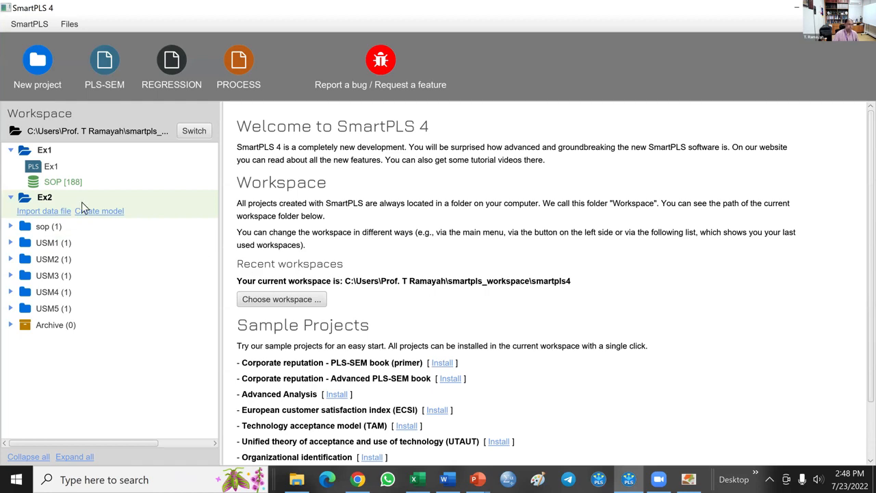
Step: Import the Control.csv data file from the KINGSTON (E:) drive into project Ex2 and return to the workspace
left_click(55, 213)
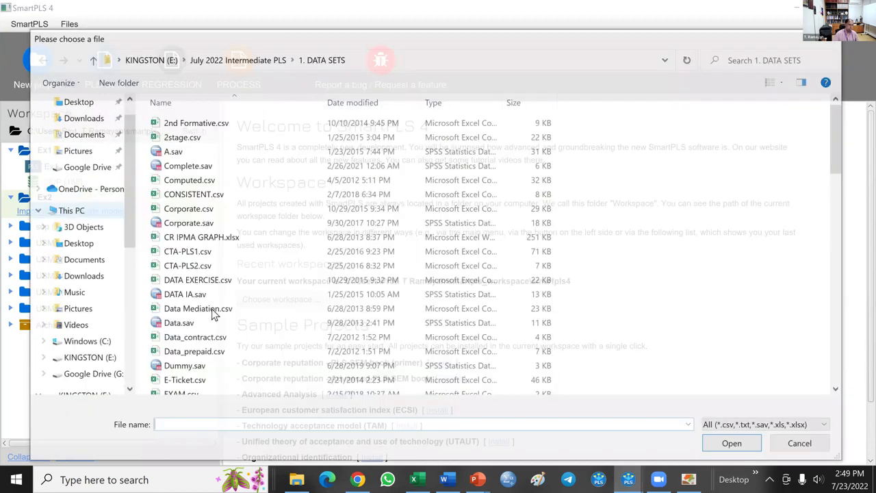
scroll(206, 278, "down", 2)
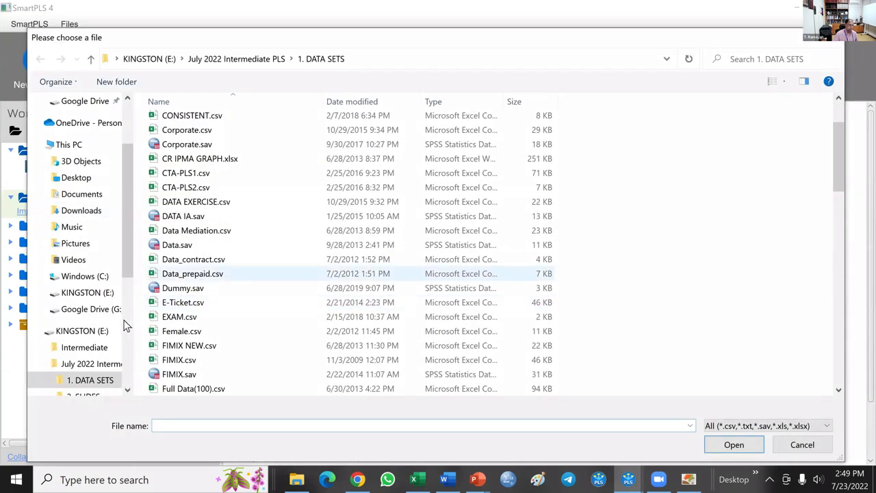
left_click(87, 293)
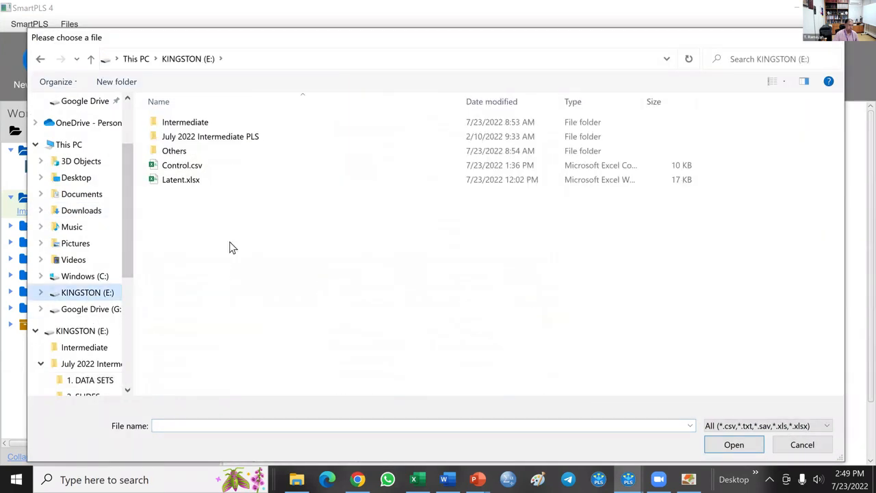
left_click(185, 166)
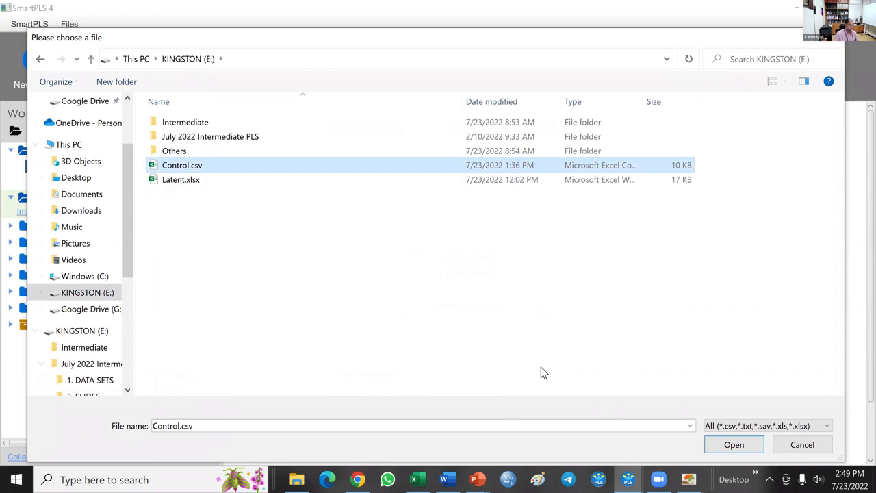
left_click(745, 448)
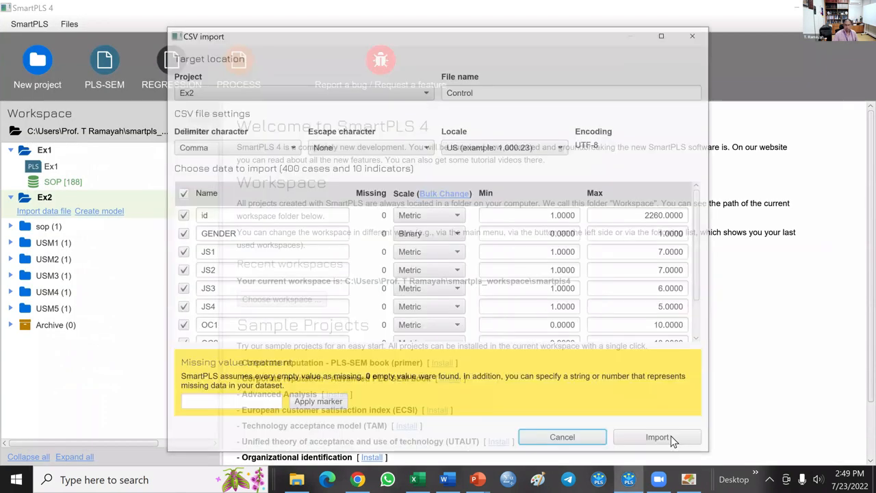
left_click(660, 441)
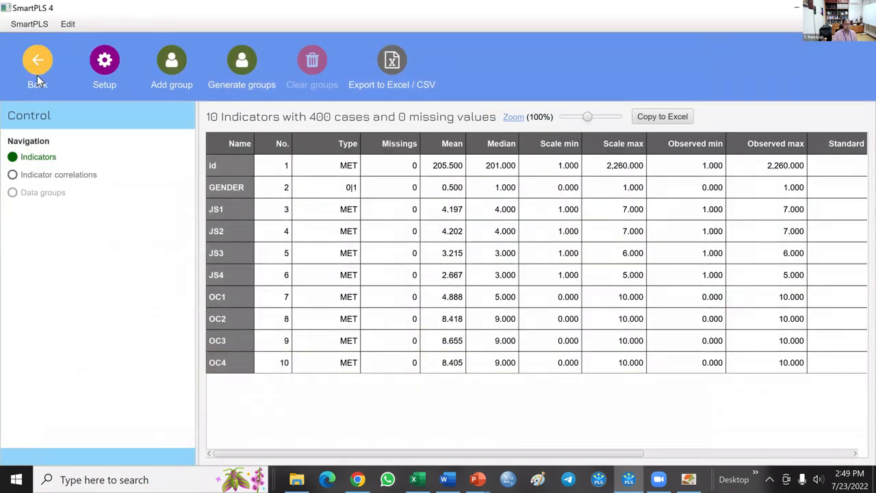
left_click(37, 72)
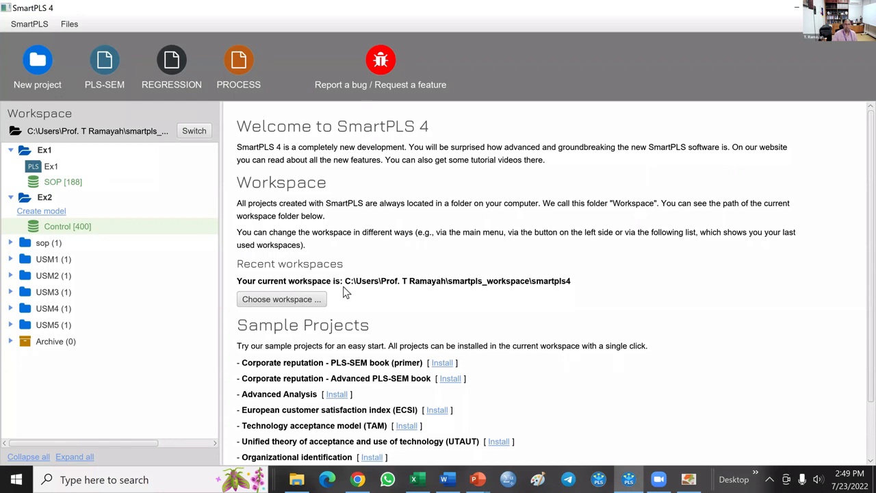
Step: Create a PLS-SEM model named Ex2 in the Ex2 project
left_click(53, 215)
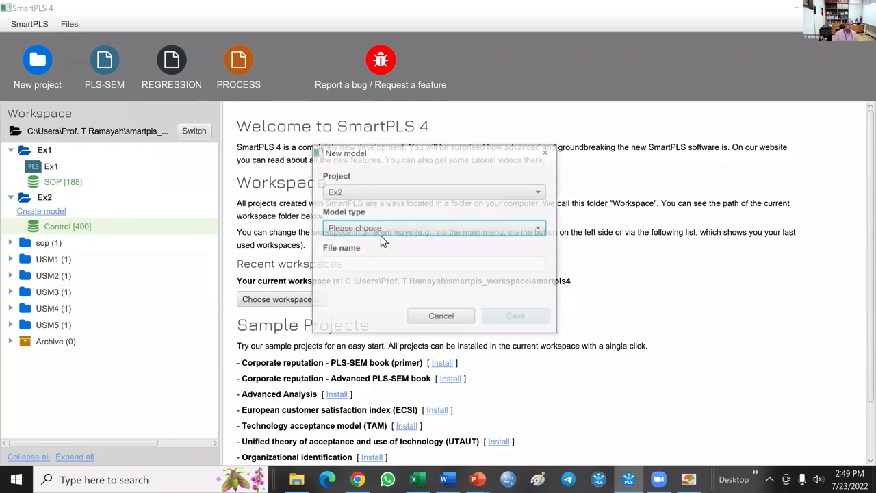
left_click(423, 229)
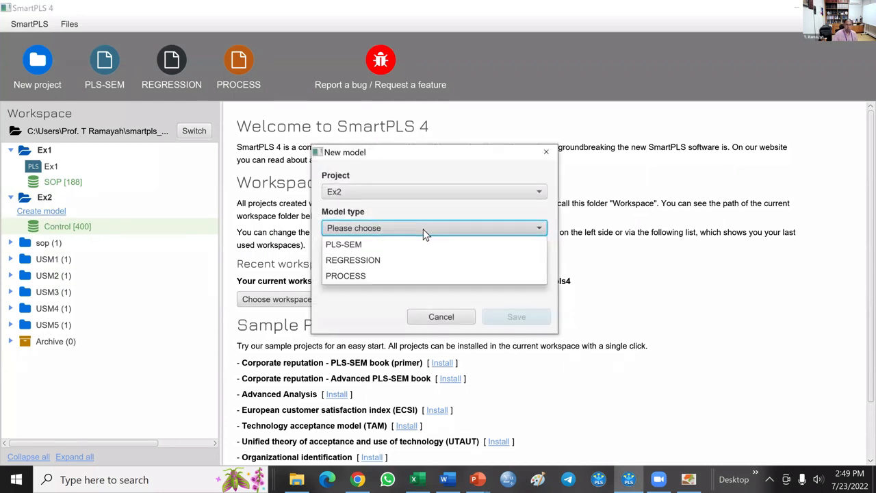
left_click(377, 248)
left_click(374, 263)
type("Ex2")
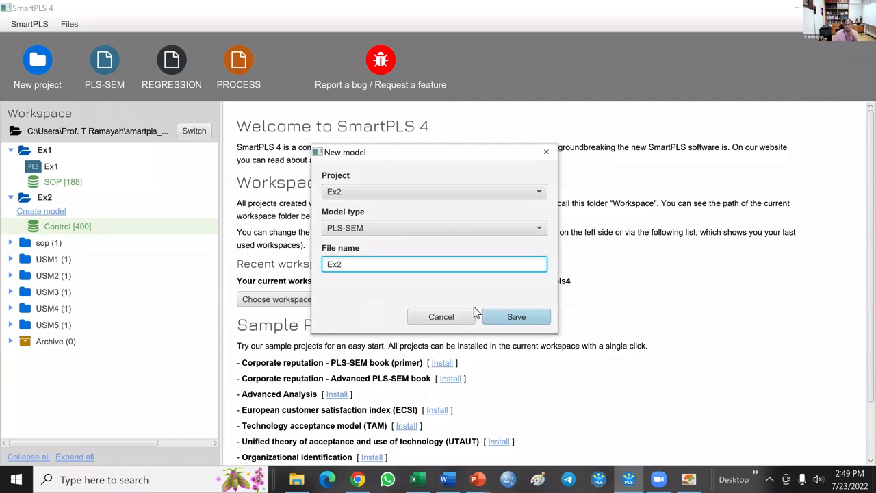
left_click(506, 319)
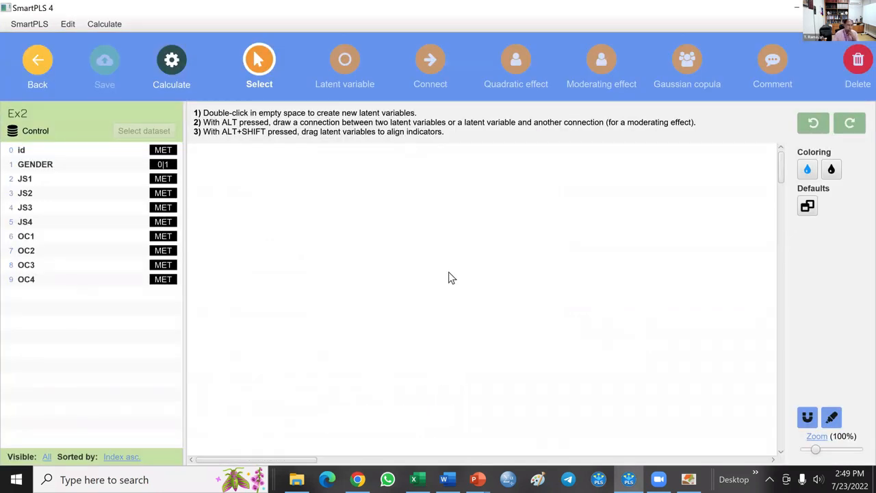
Step: Build latent variable JS from indicators JS1 to JS4, with its indicators on the left side, and shift it slightly inward
left_click(32, 180)
left_click(37, 219, "shift")
left_click_drag(37, 217, 297, 222)
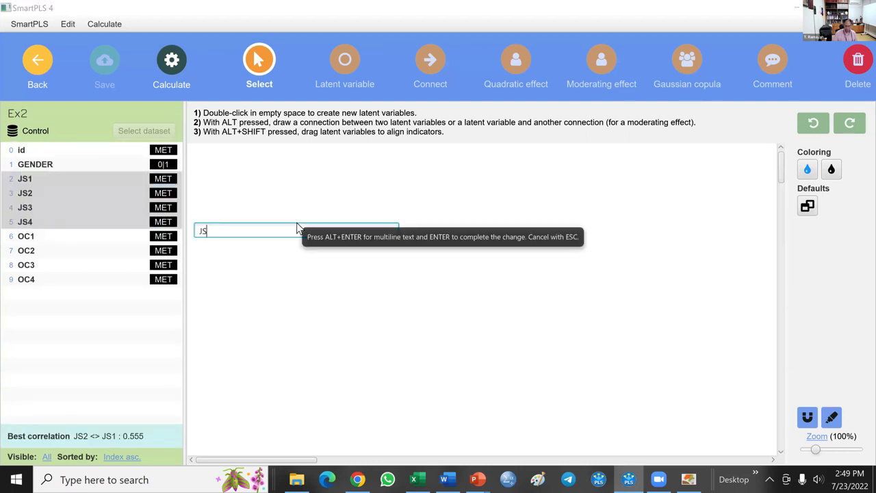
key("Return")
left_click(295, 222)
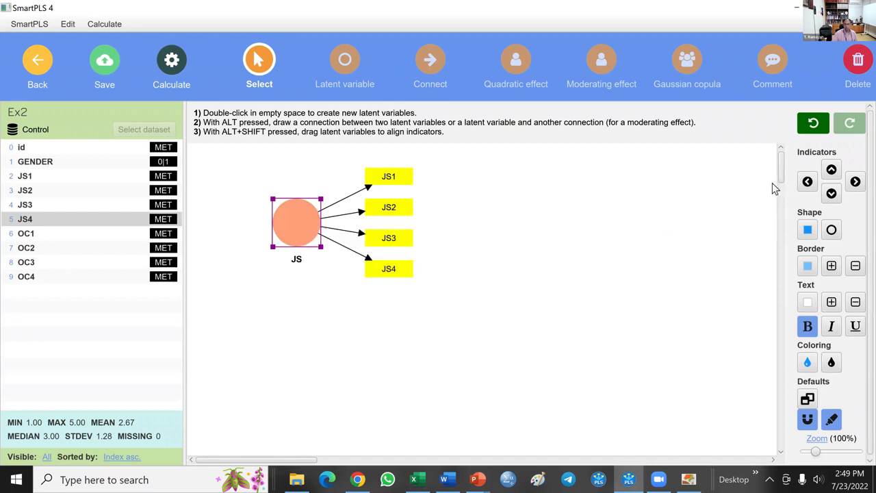
left_click(807, 181)
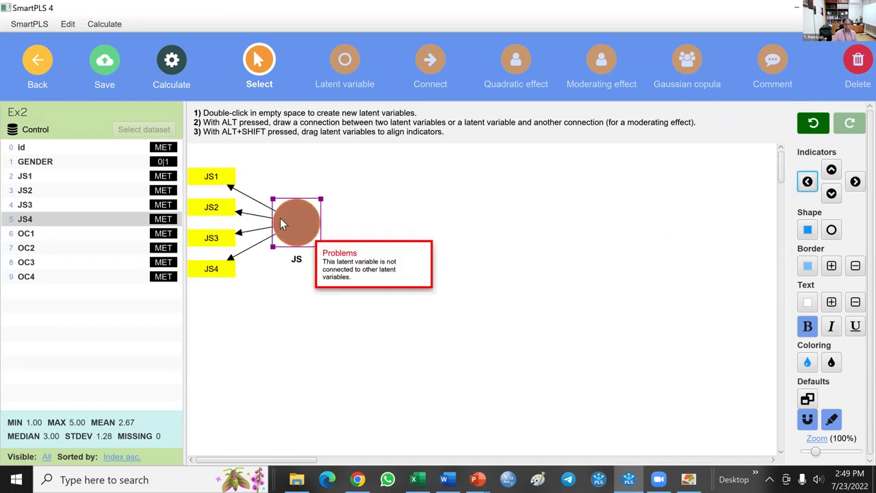
left_click_drag(304, 229, 353, 240)
left_click(495, 346)
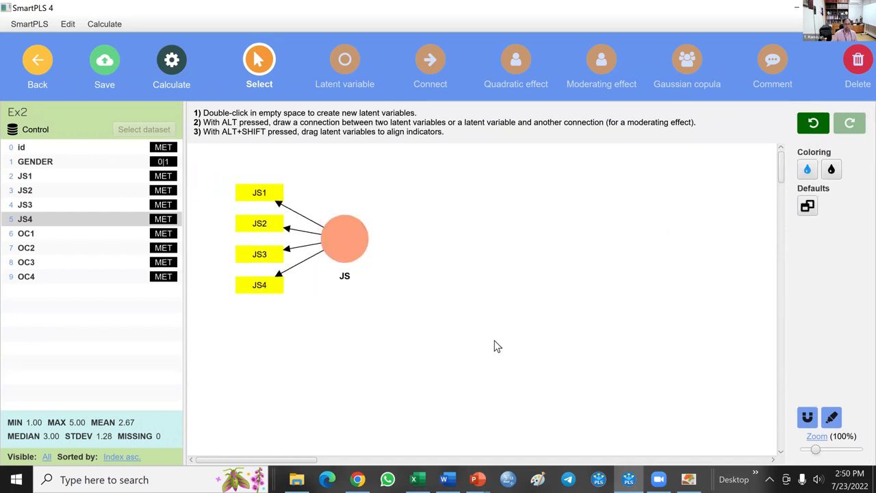
Step: Build latent variable OC from indicators OC1 to OC4, to the right of JS
left_click(39, 235)
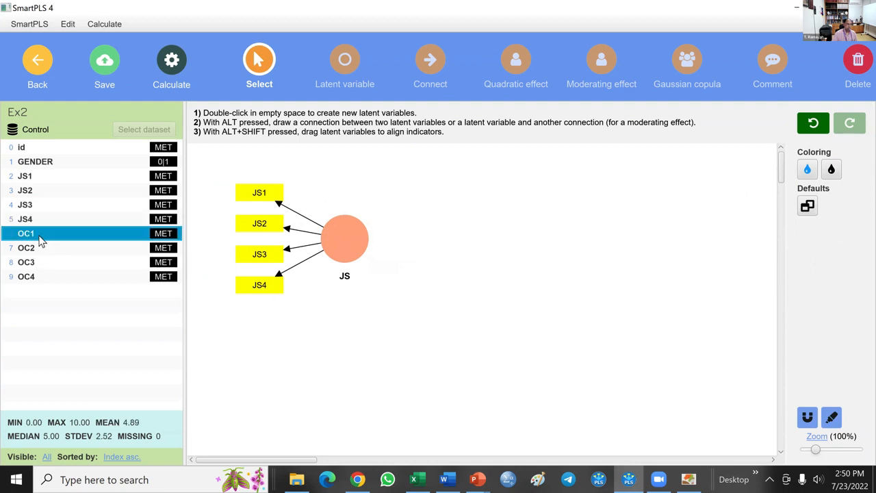
left_click(35, 277, "shift")
left_click_drag(35, 278, 573, 243)
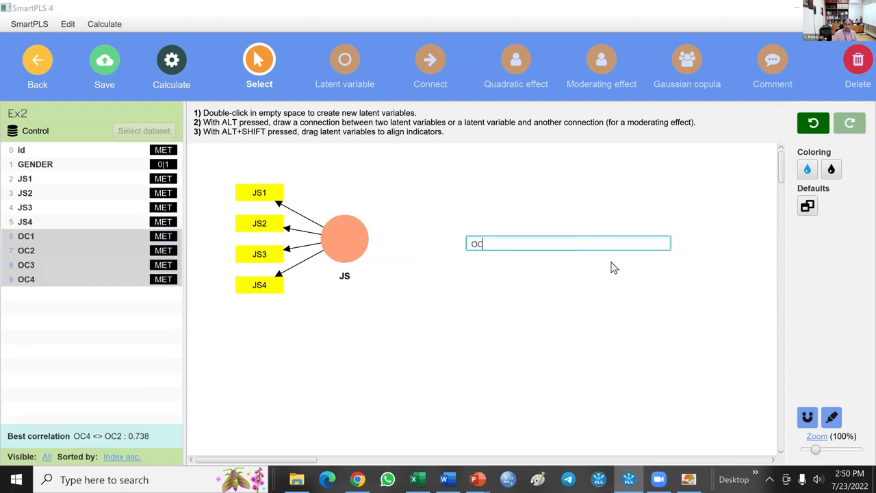
key("Return")
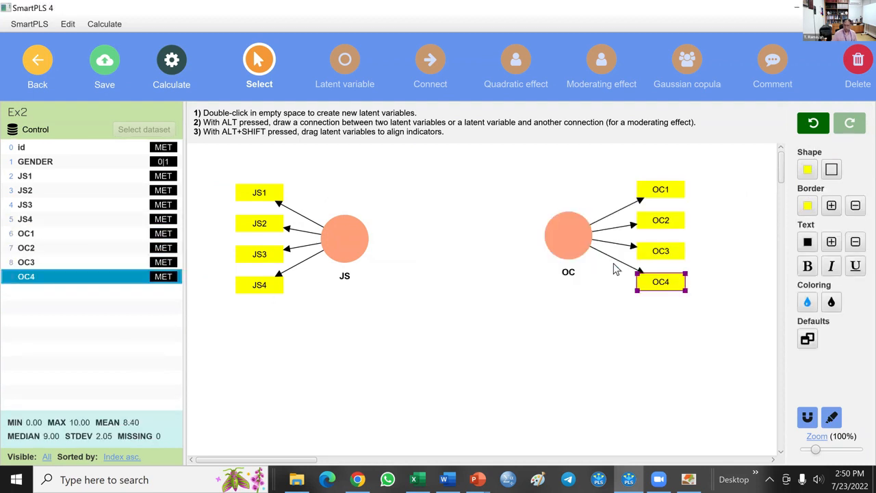
left_click(585, 315)
Step: Draw a path from JS to OC and change the model's colouring to black and white
left_click(430, 75)
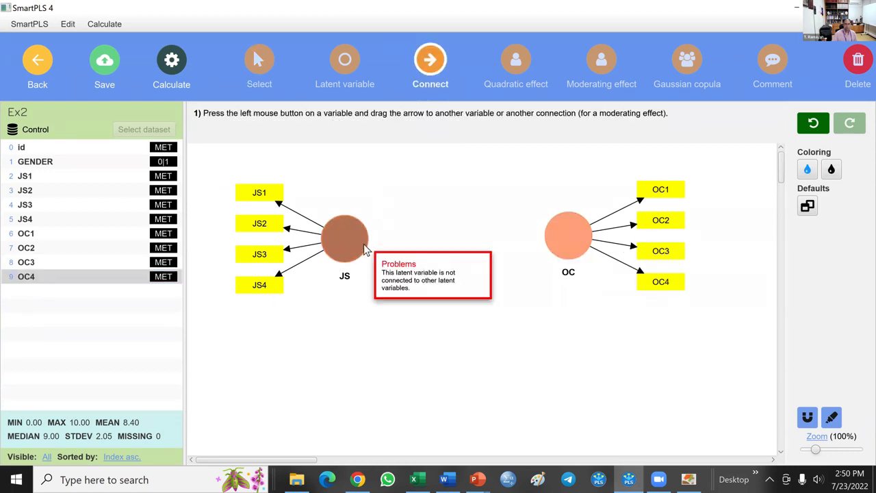
left_click_drag(345, 239, 558, 241)
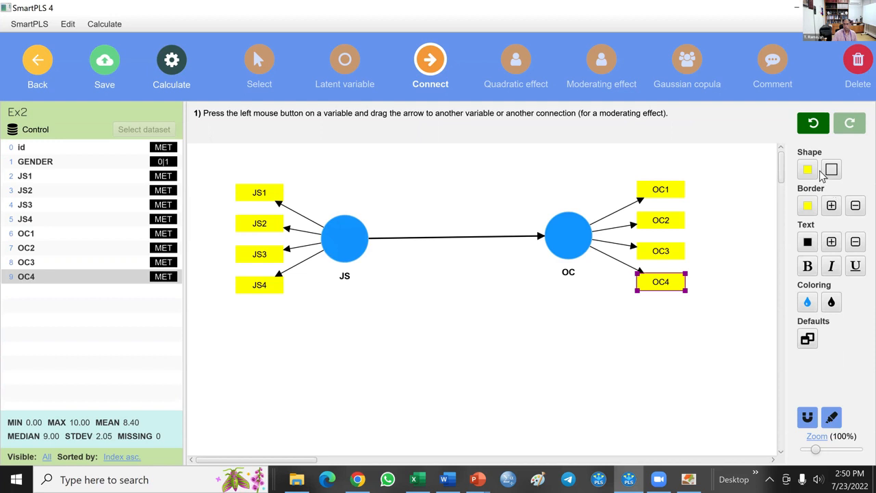
left_click(259, 62)
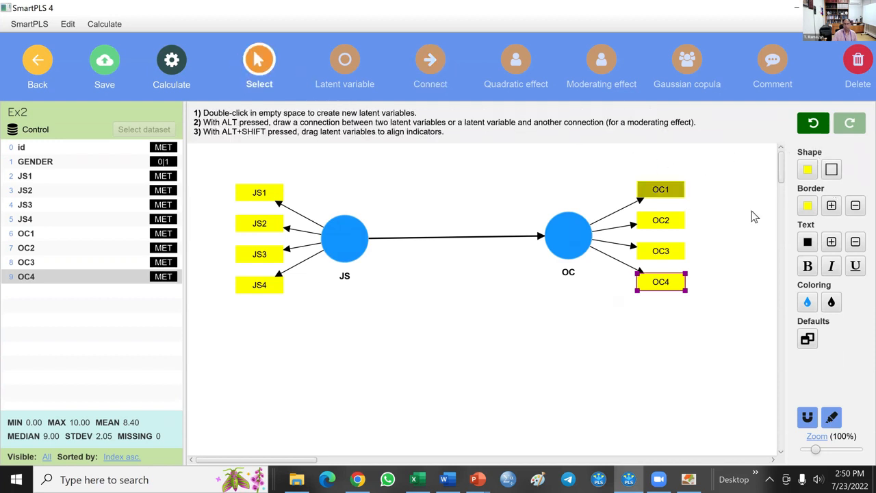
left_click(753, 213)
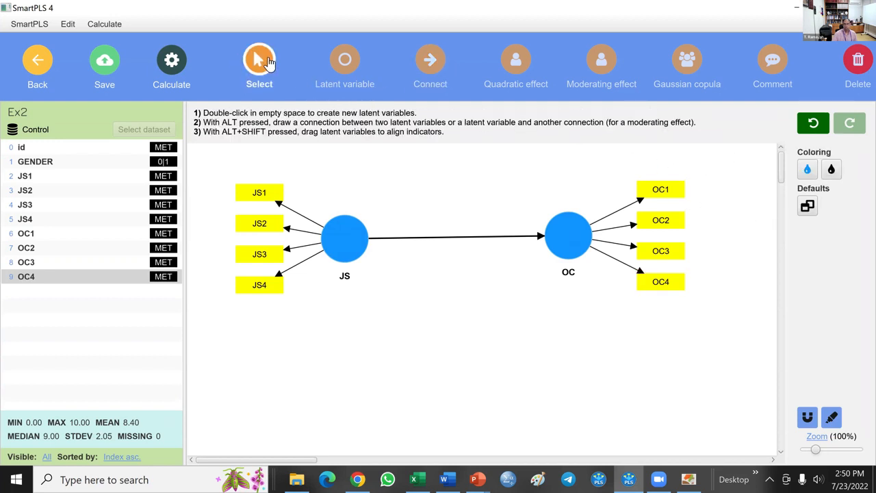
left_click(832, 170)
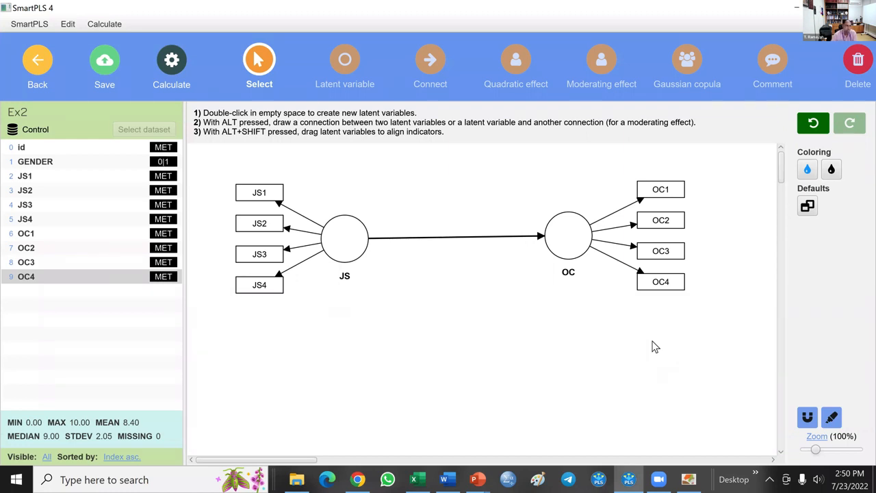
Step: Add the binary GENDER indicator as a latent variable named GENDER below the path between JS and OC
left_click(41, 167)
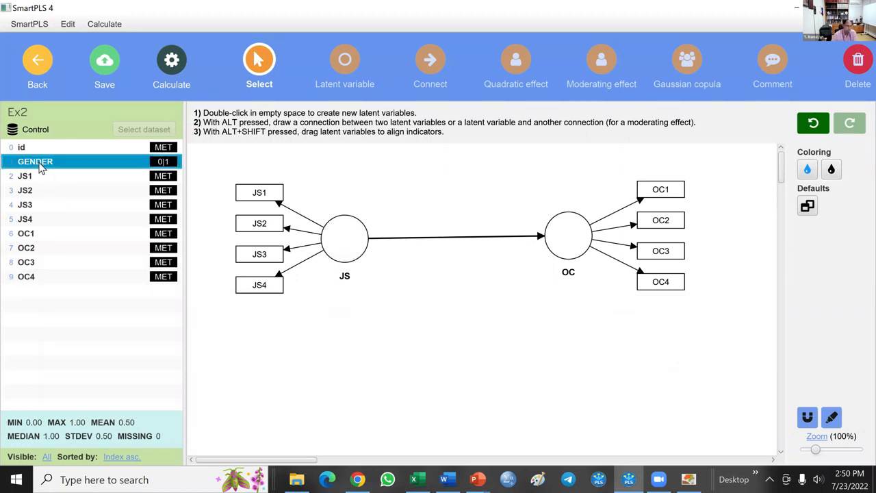
left_click_drag(41, 168, 490, 358)
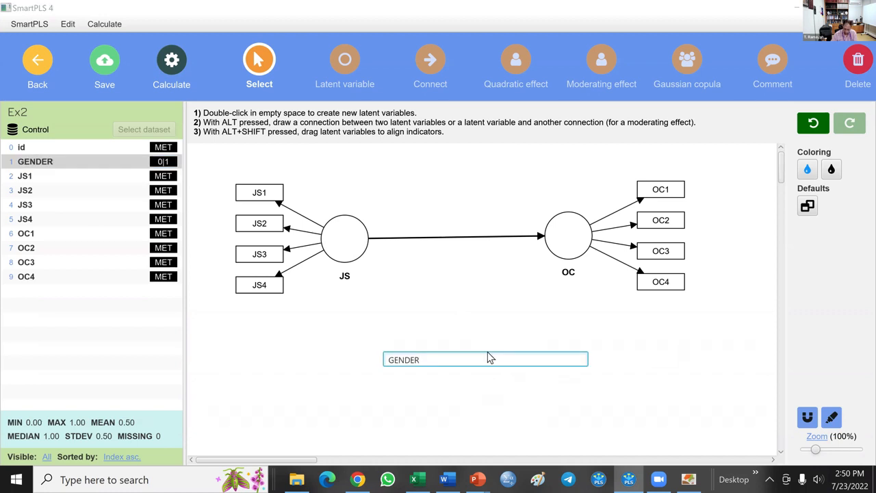
key("Return")
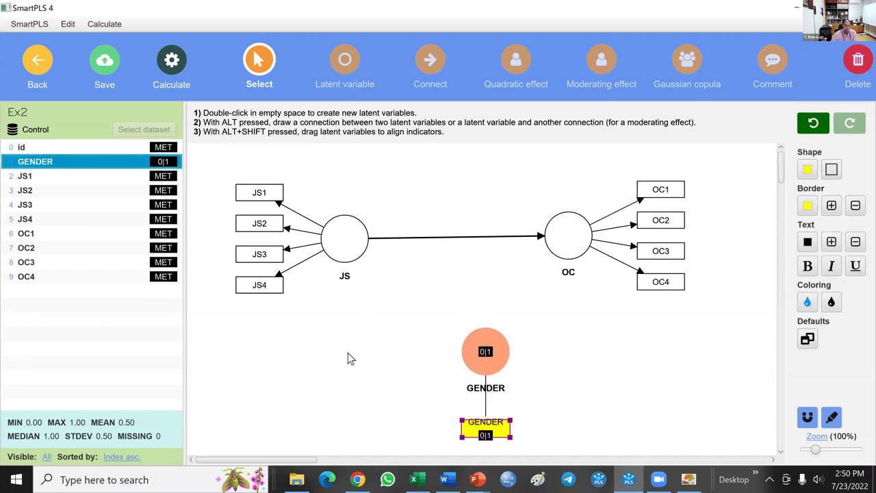
left_click(348, 359)
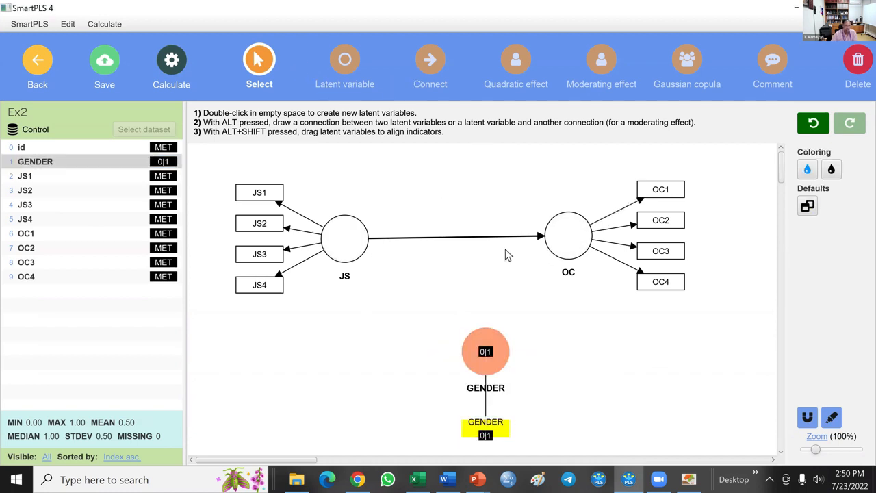
Step: Draw a path from GENDER to OC and reapply the black-and-white colouring to the model
key("alt")
left_click_drag(496, 342, 563, 254)
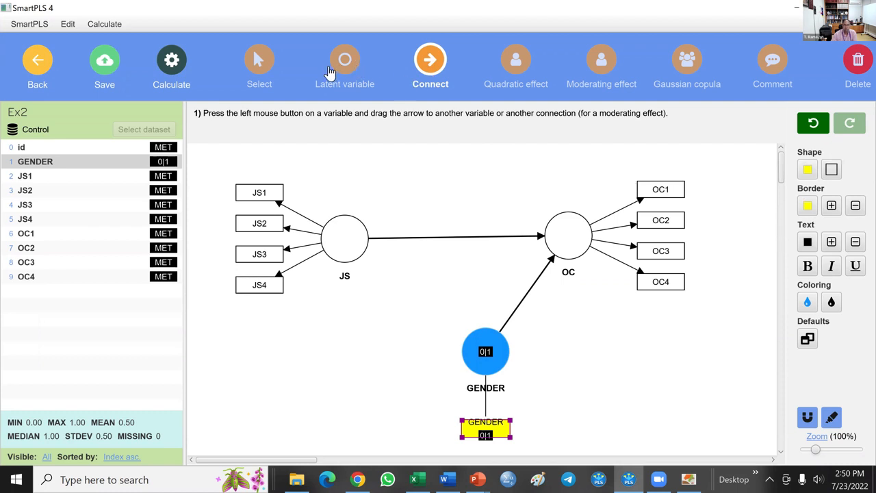
left_click(266, 63)
left_click(739, 168)
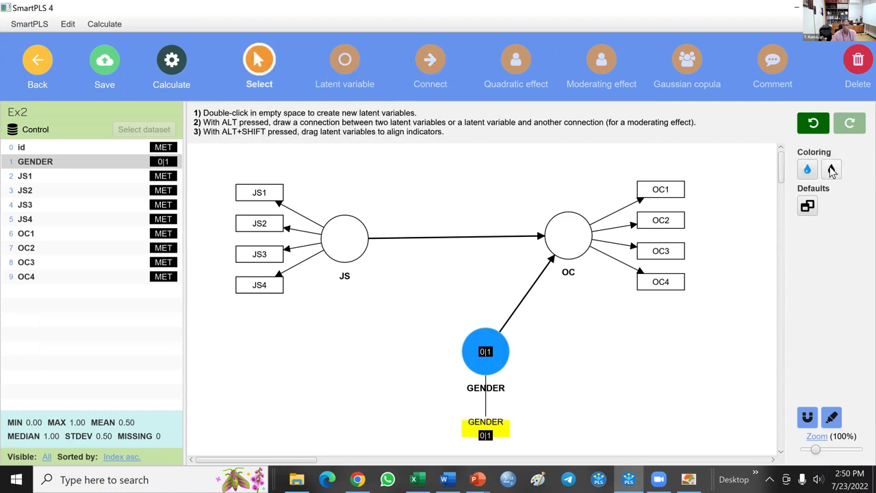
left_click(831, 171)
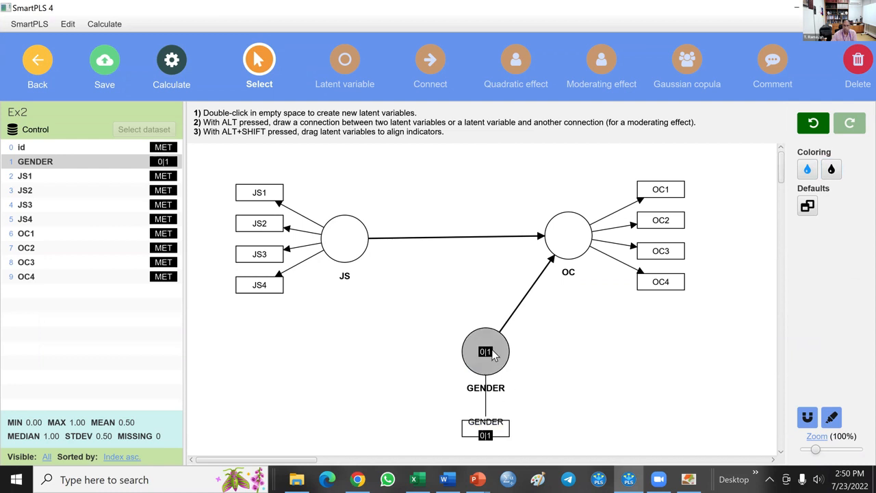
Step: Place the GENDER construct's indicator on its left side
left_click(494, 353)
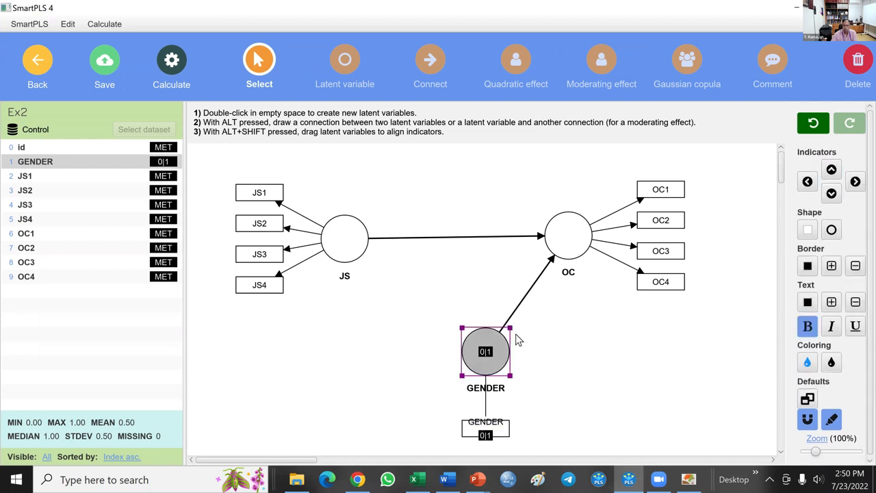
left_click(808, 181)
left_click(620, 329)
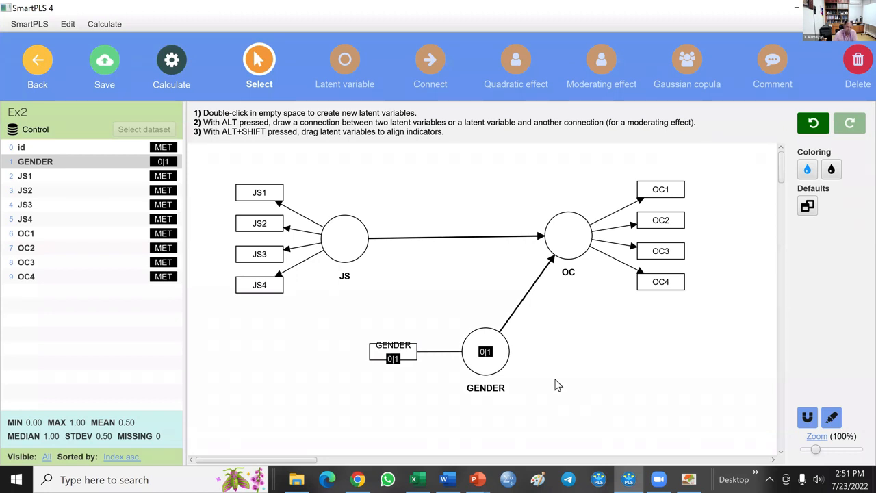
Step: Calculate the PLS-SEM model to get its loadings, path coefficients and R-square
left_click(171, 62)
left_click(268, 103)
left_click(559, 444)
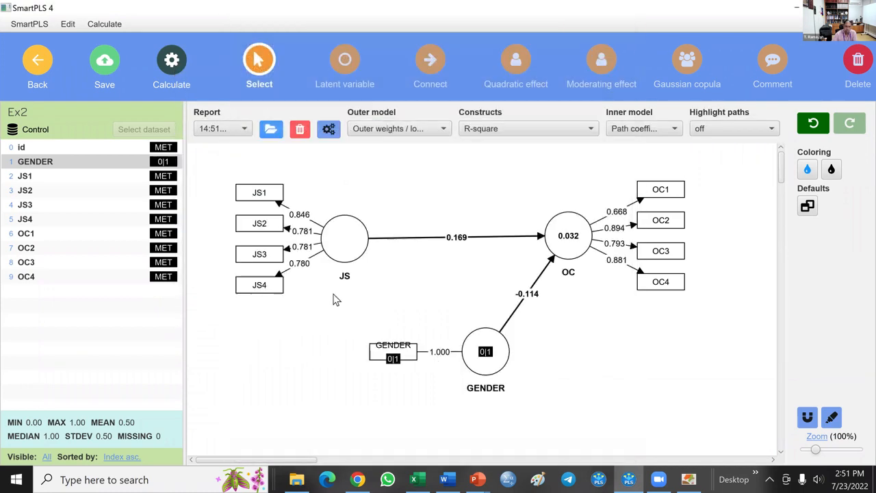
Step: Examine the reliability and average variance extracted results of the JS, OC and GENDER constructs
mouse_move(327, 245)
mouse_move(553, 266)
mouse_move(549, 240)
mouse_move(516, 356)
mouse_move(367, 238)
mouse_move(346, 255)
mouse_move(535, 340)
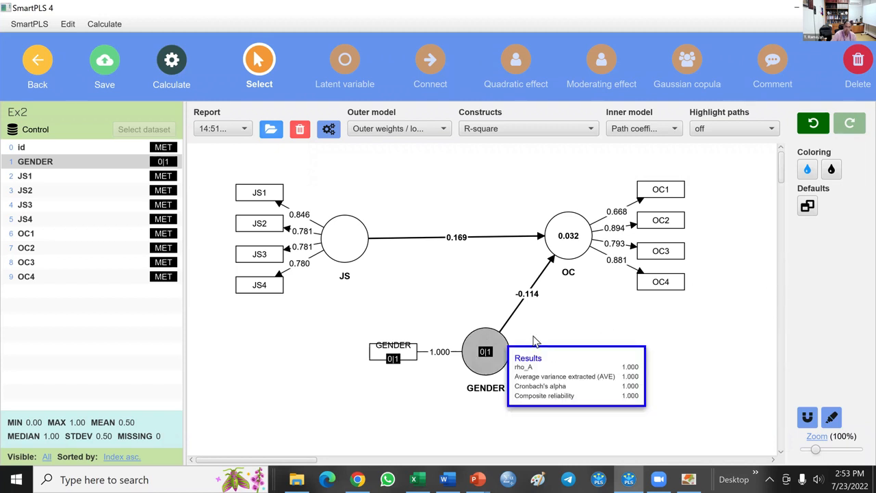